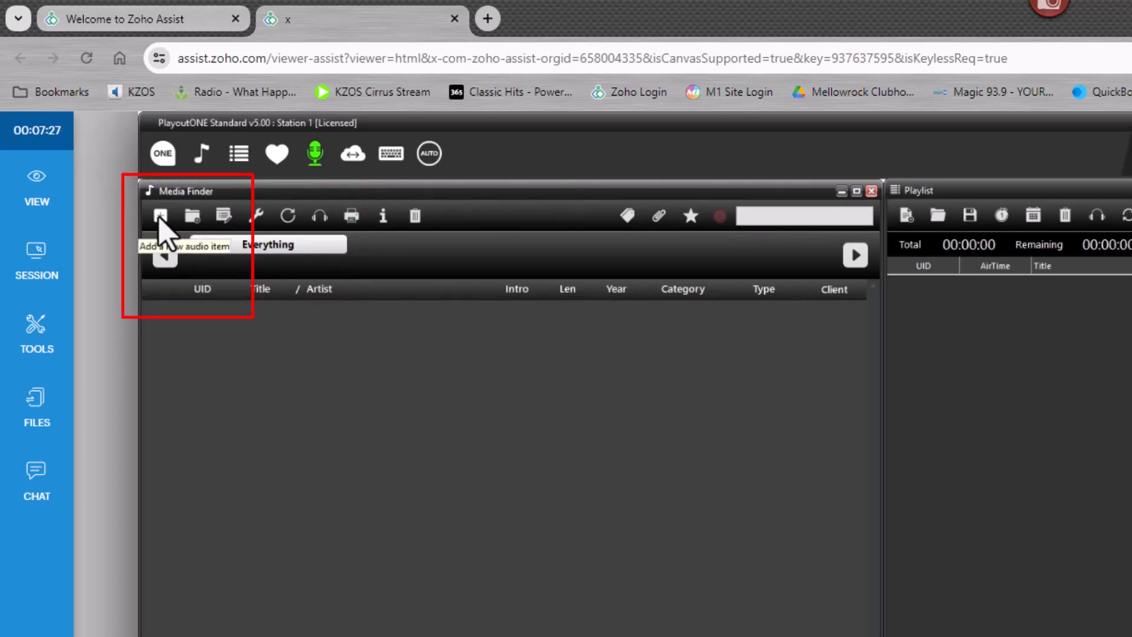
Step: Open the Mass Importer and add the "Live at La Poussiere - Part One" folder from Music > 4Horses
left_click(192, 217)
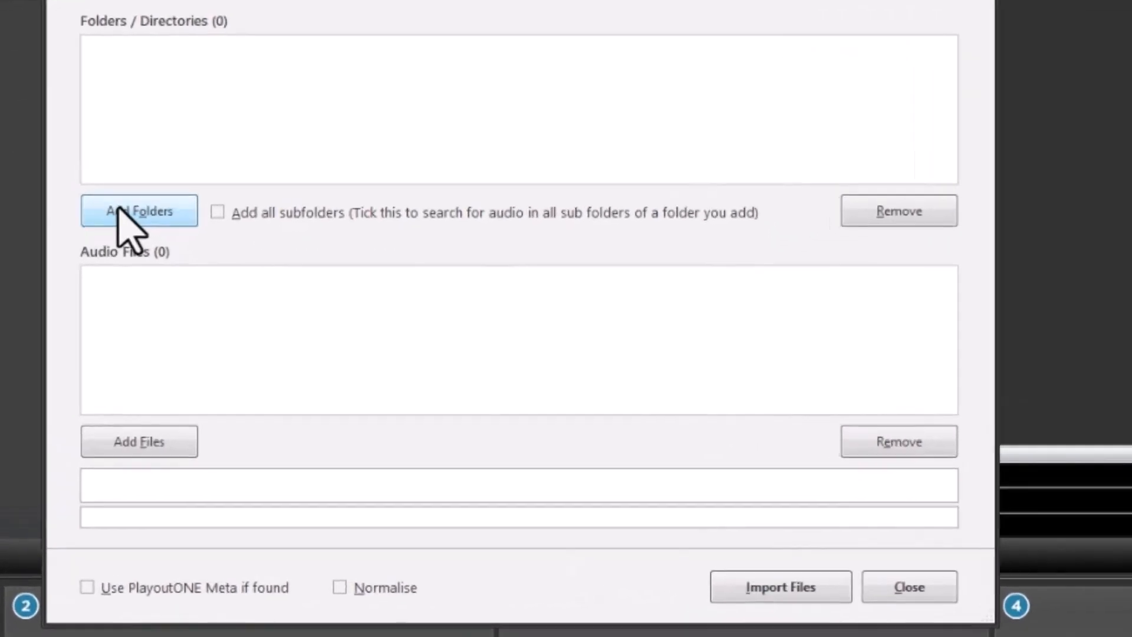
left_click(121, 210)
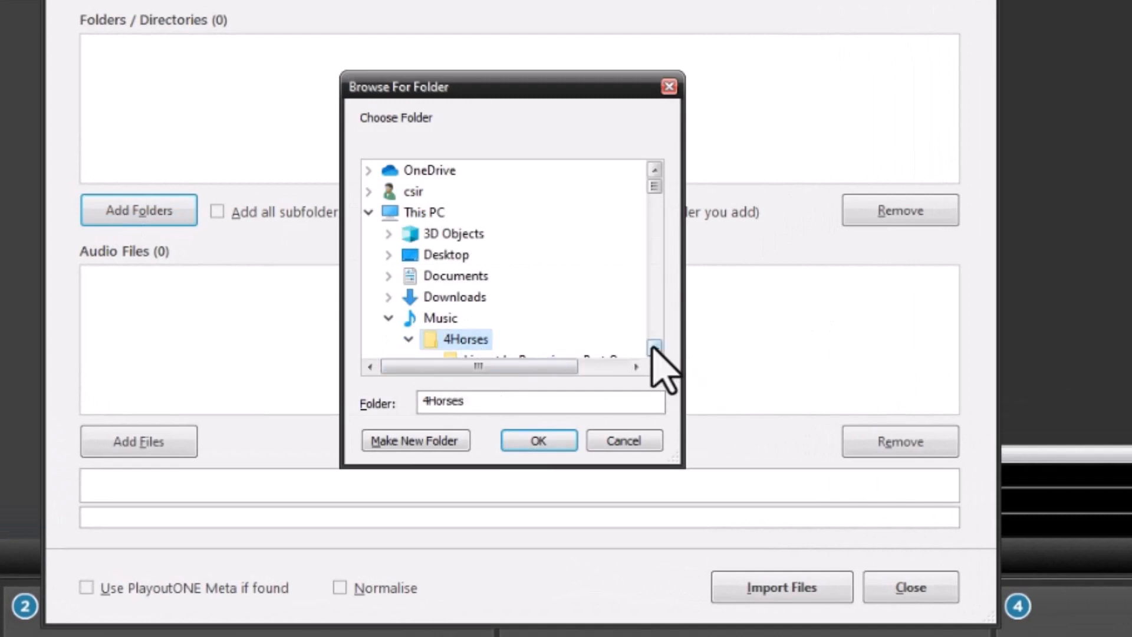
left_click(654, 348)
left_click(654, 348)
left_click(654, 347)
left_click(654, 347)
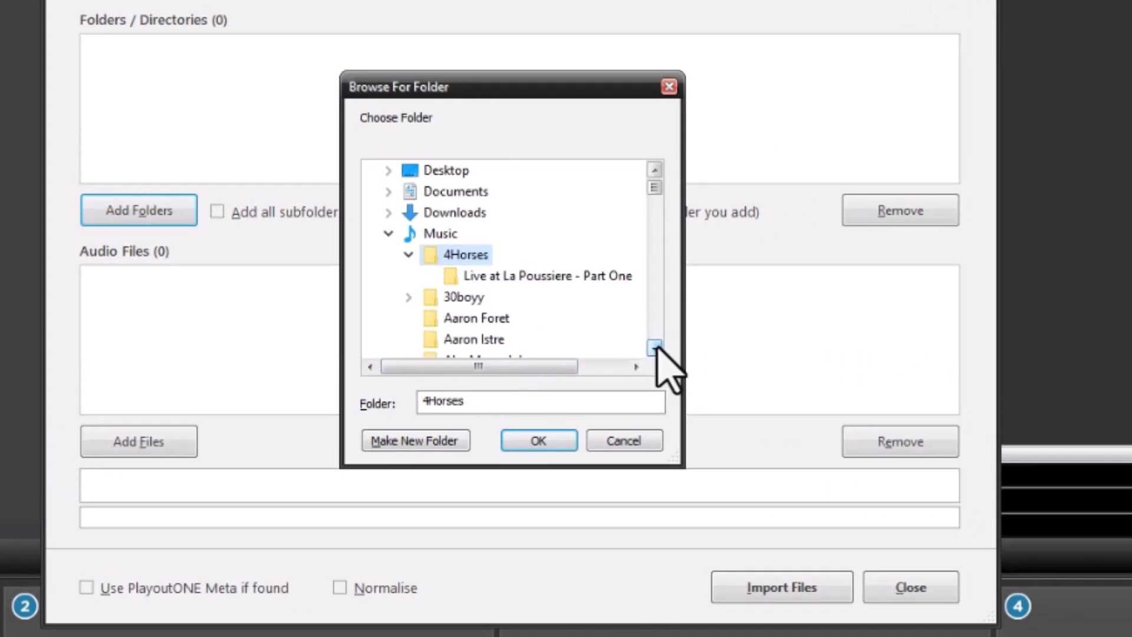
left_click(524, 275)
left_click(533, 441)
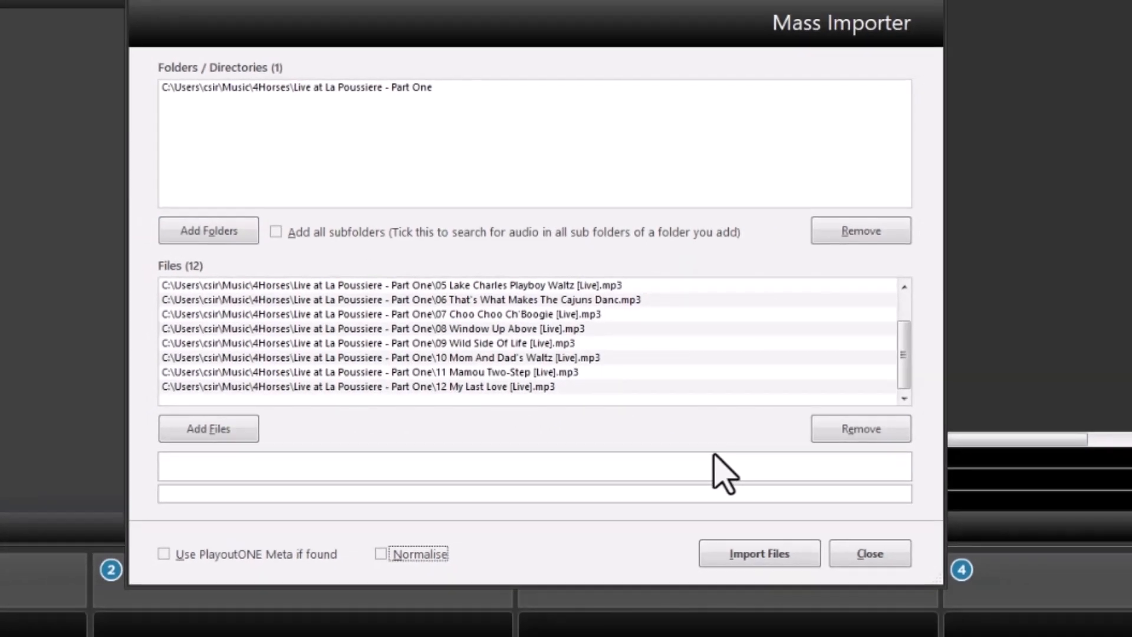
left_click(559, 388)
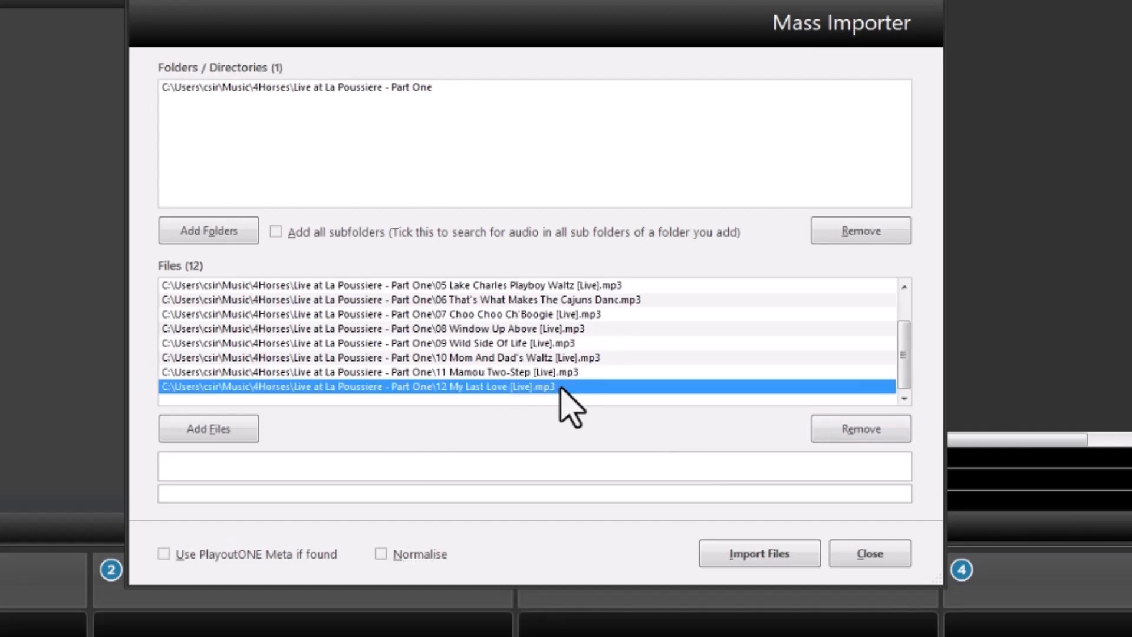
left_click(581, 372, "shift")
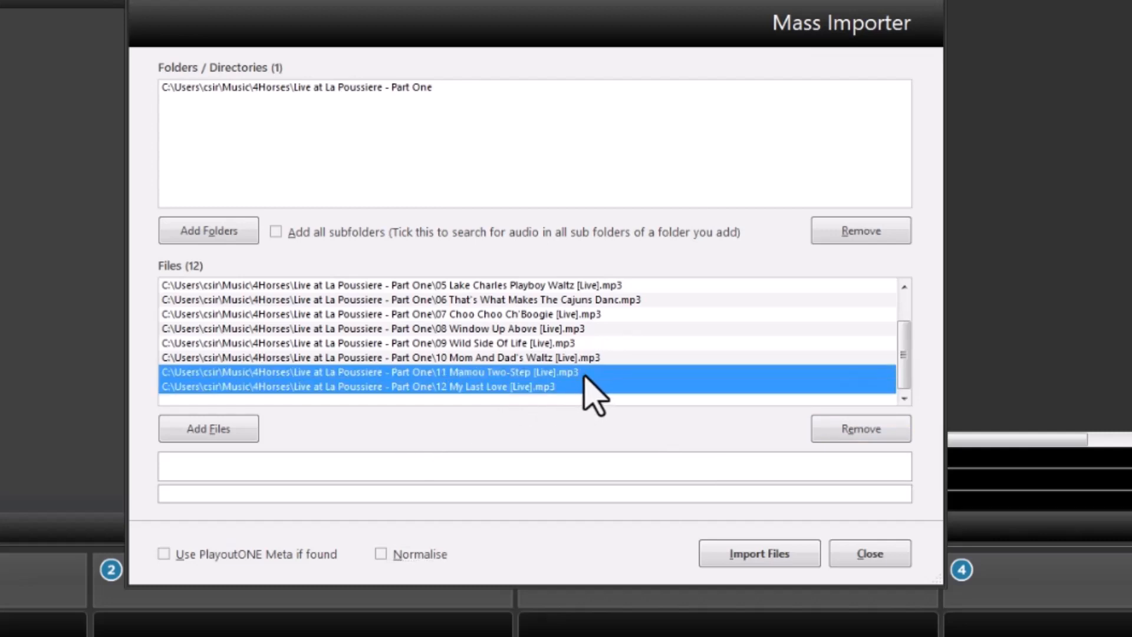
left_click(584, 361, "shift")
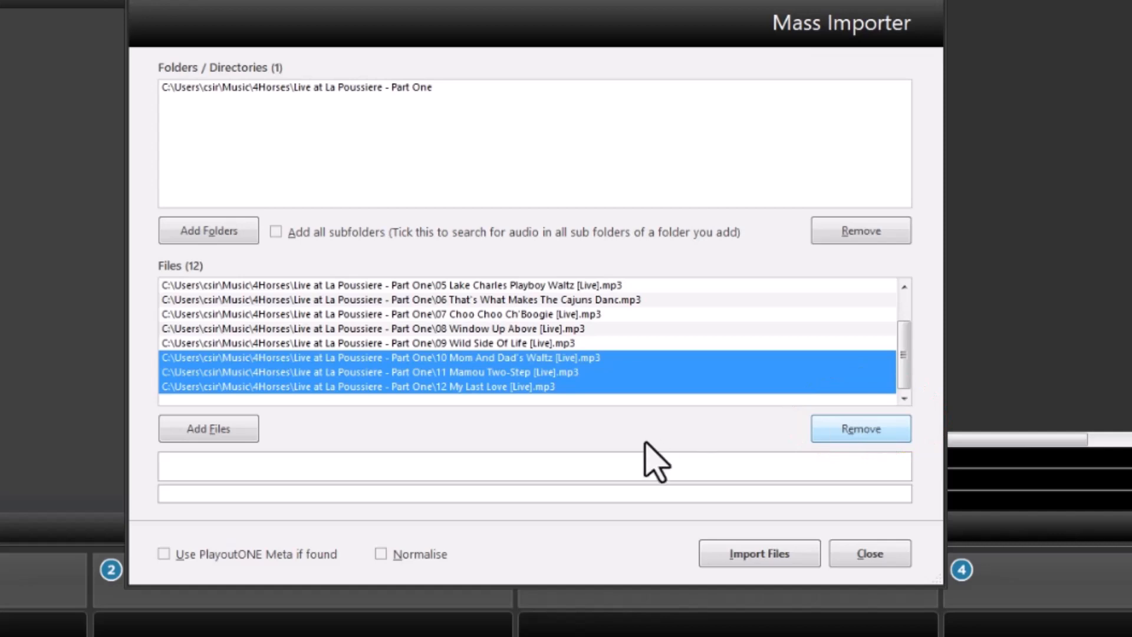
left_click(701, 288)
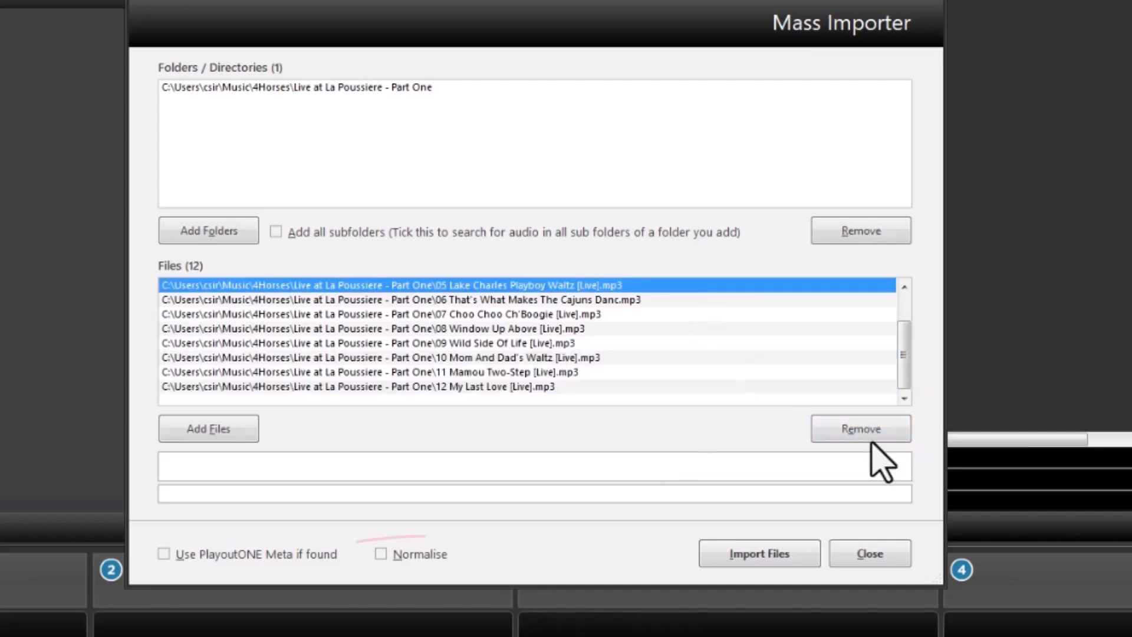
Step: Enable Normalise and "Use PlayoutONE Meta if found", and start importing the listed files
left_click(383, 554)
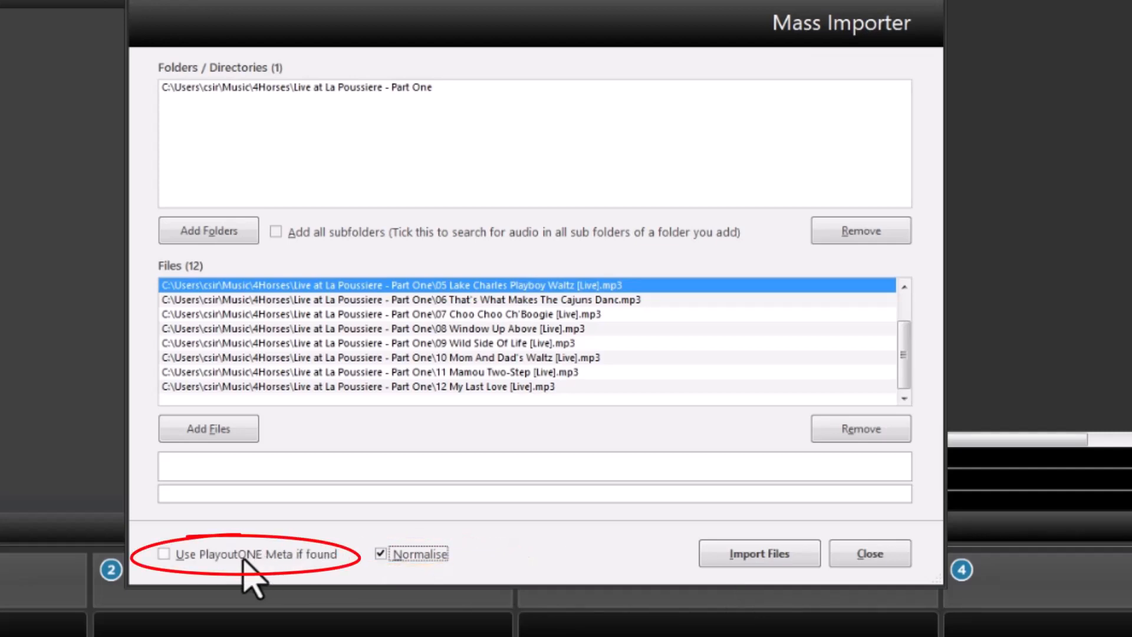
left_click(161, 556)
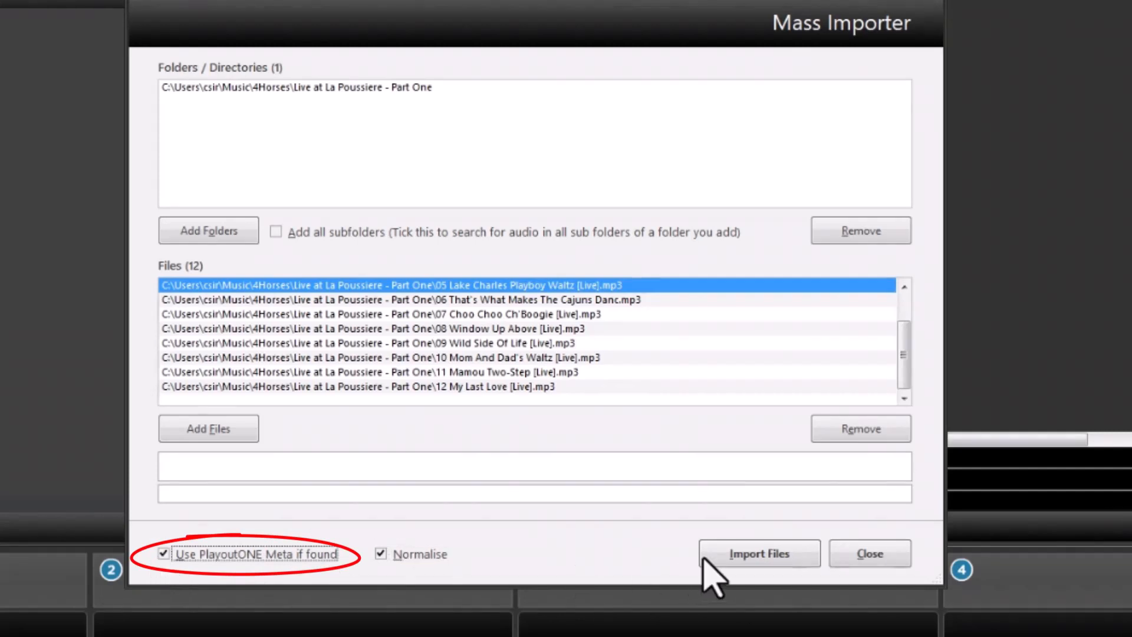
left_click(793, 548)
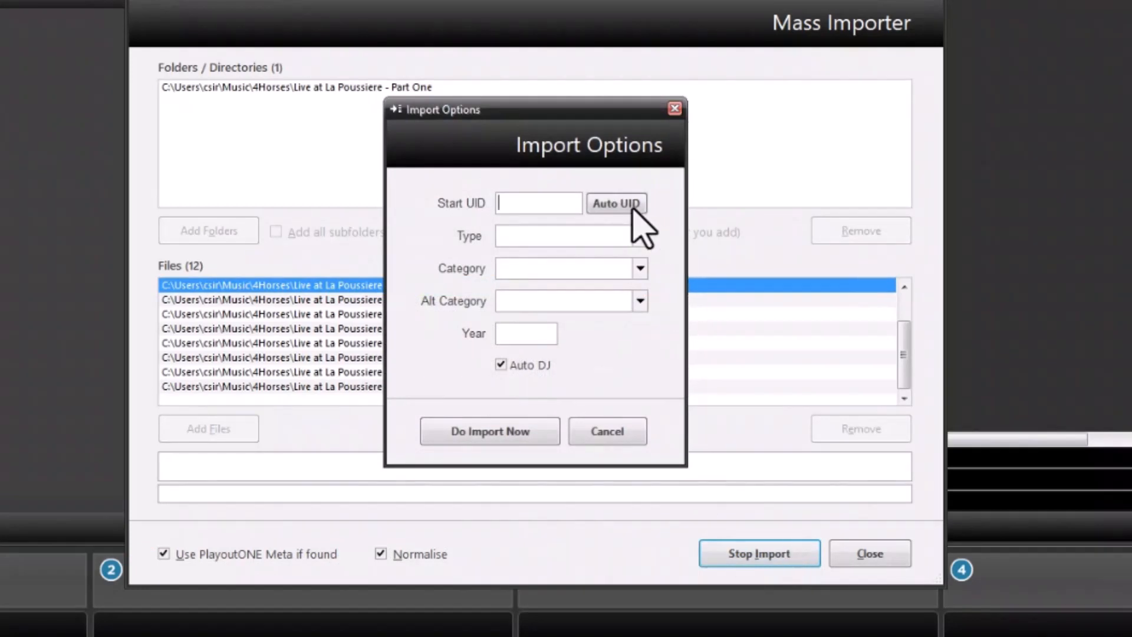
Step: Import the files with an automatic start UID of 1, type Song and no category, and close the importer
left_click(630, 200)
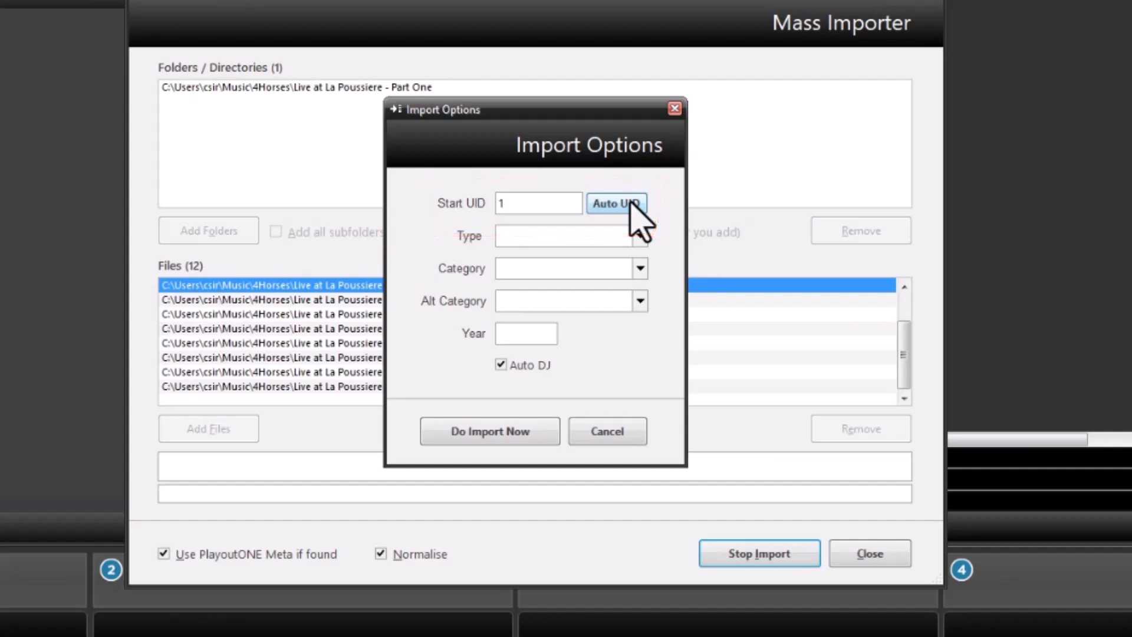
left_click(640, 236)
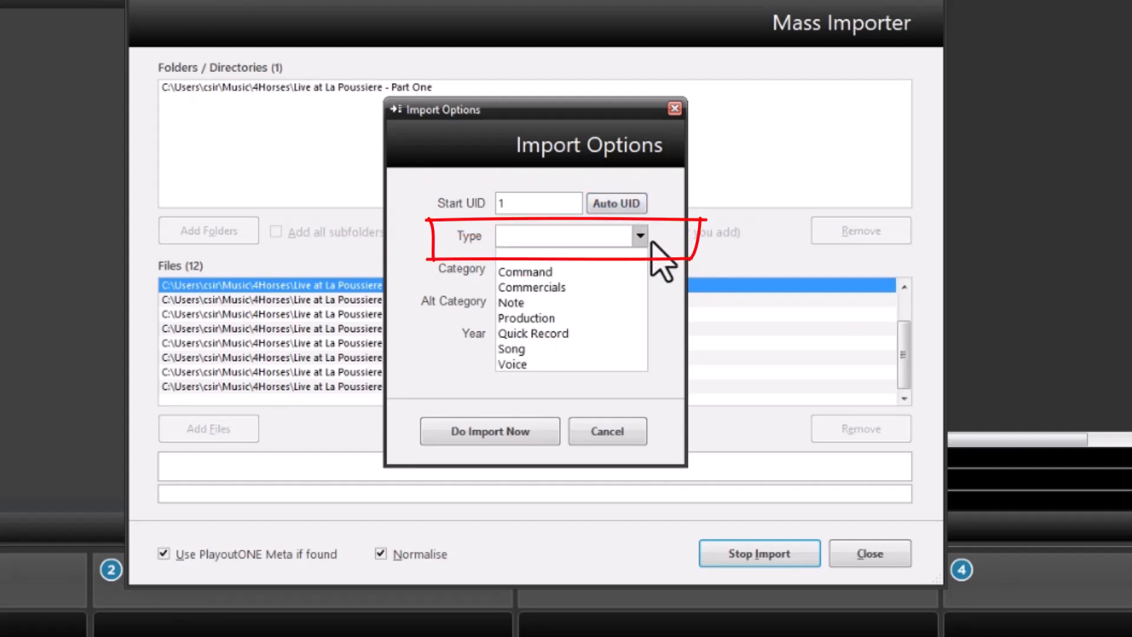
left_click(581, 350)
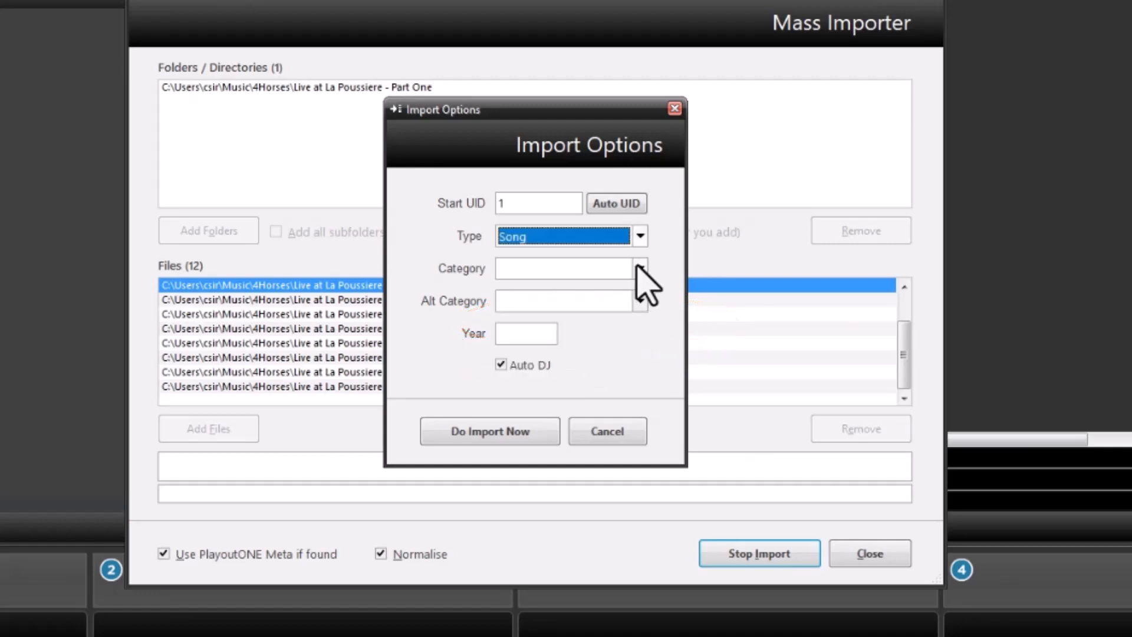
left_click(639, 269)
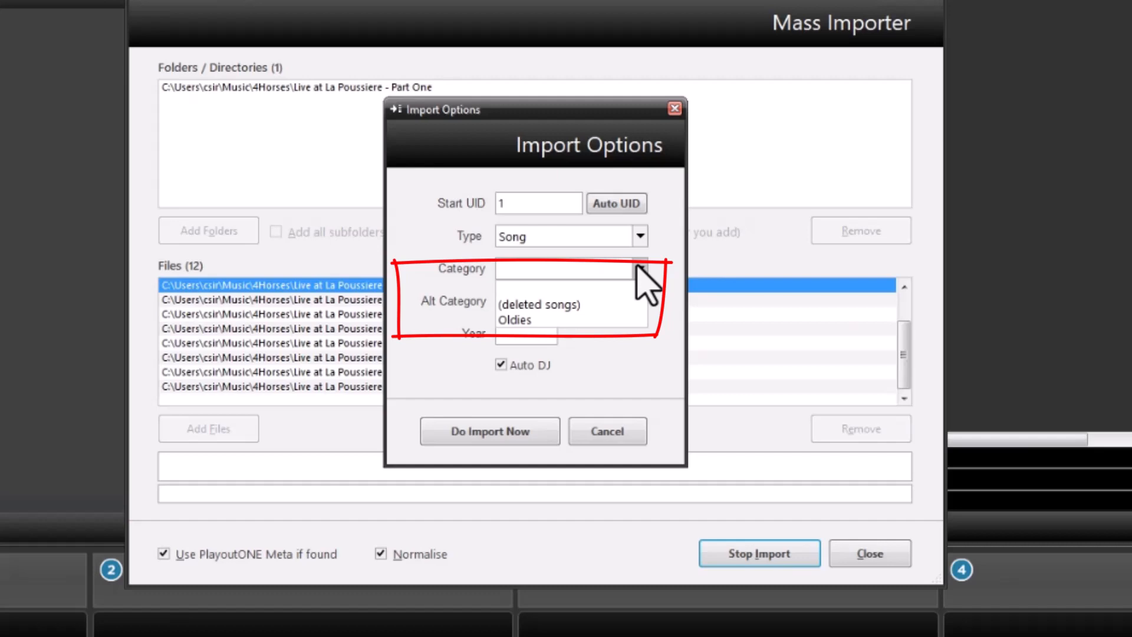
left_click(660, 260)
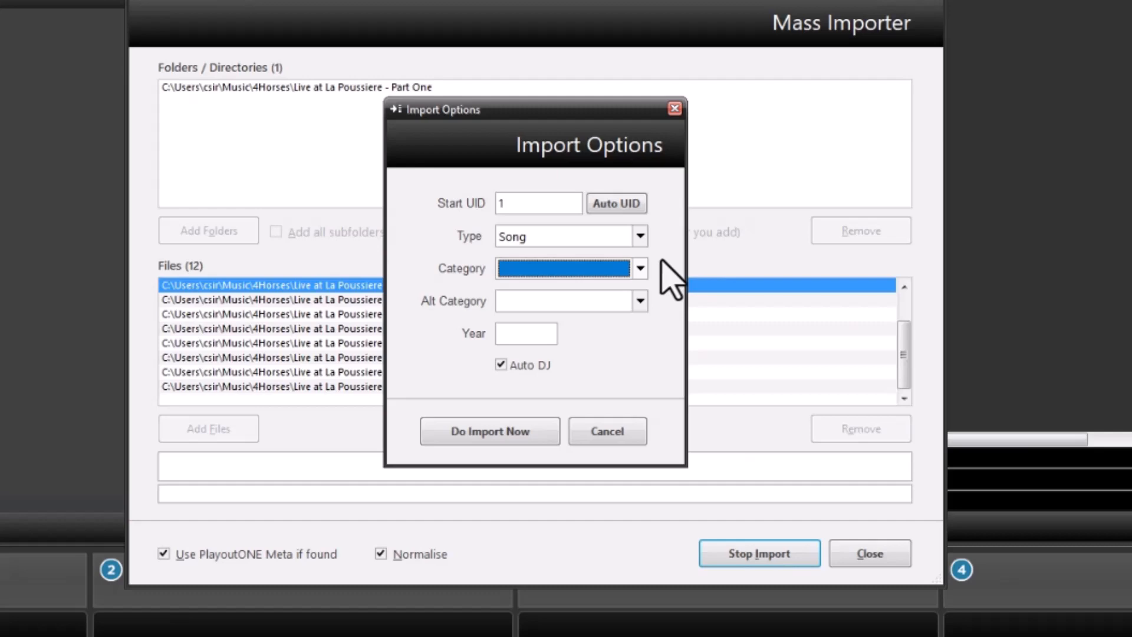
left_click(505, 430)
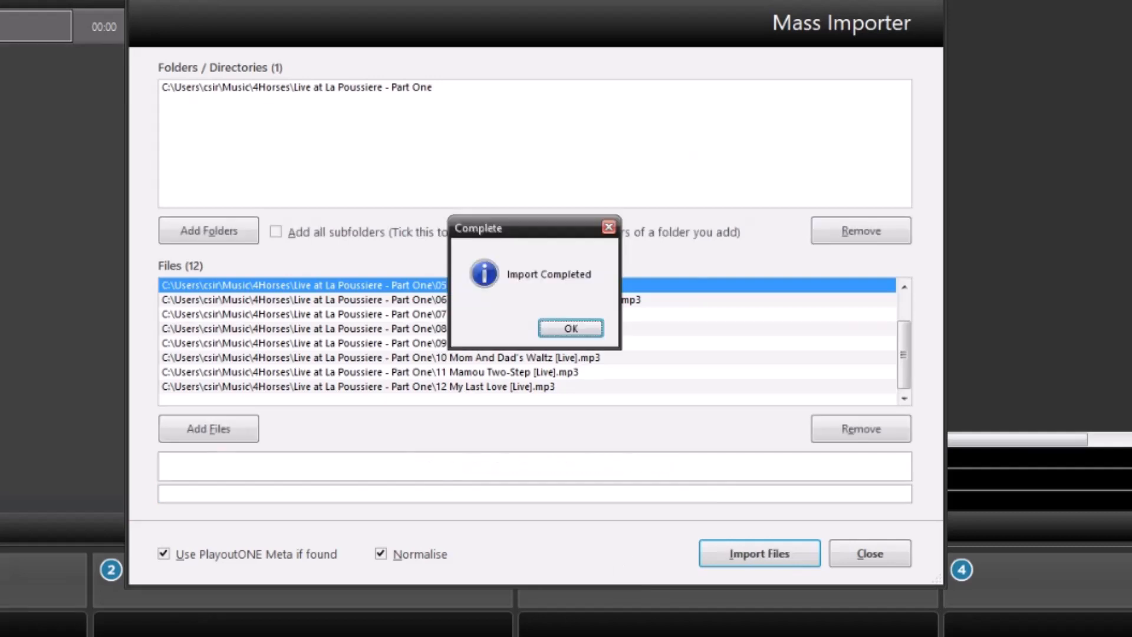
left_click(575, 328)
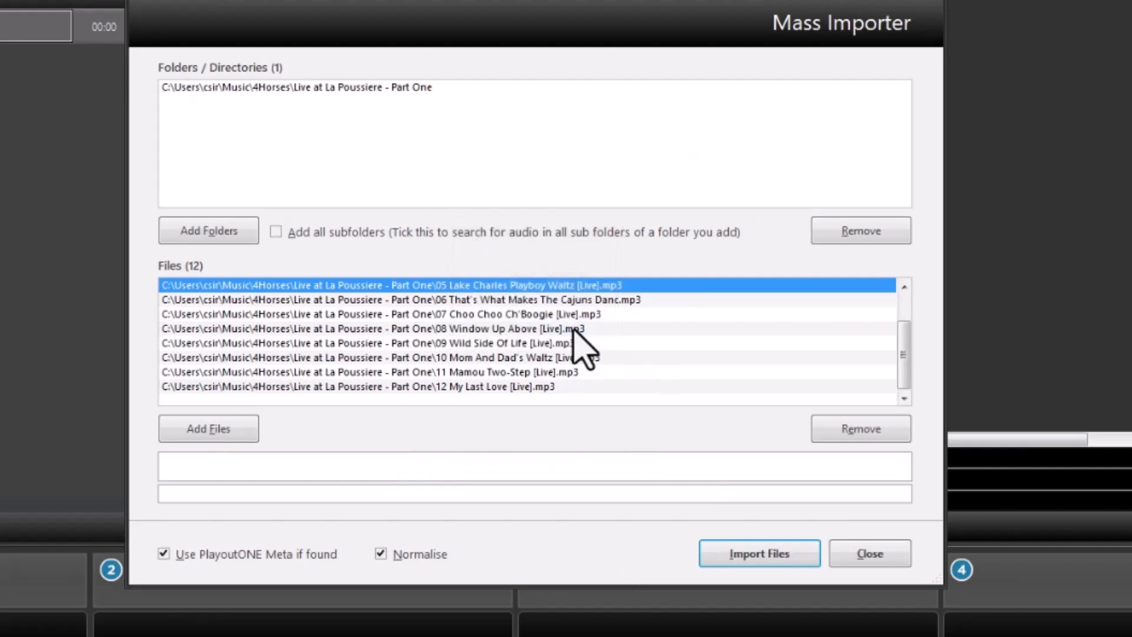
left_click(870, 553)
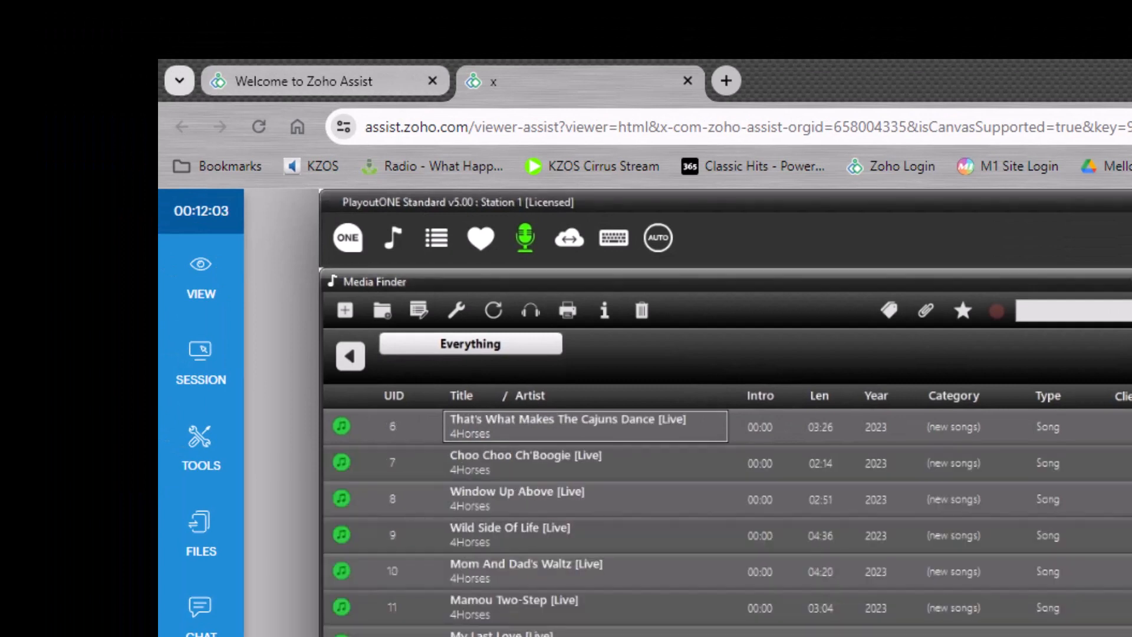
Step: Review the details of "Acadian Two-Step [Live]" in the Media Editor and close it
left_click(629, 471)
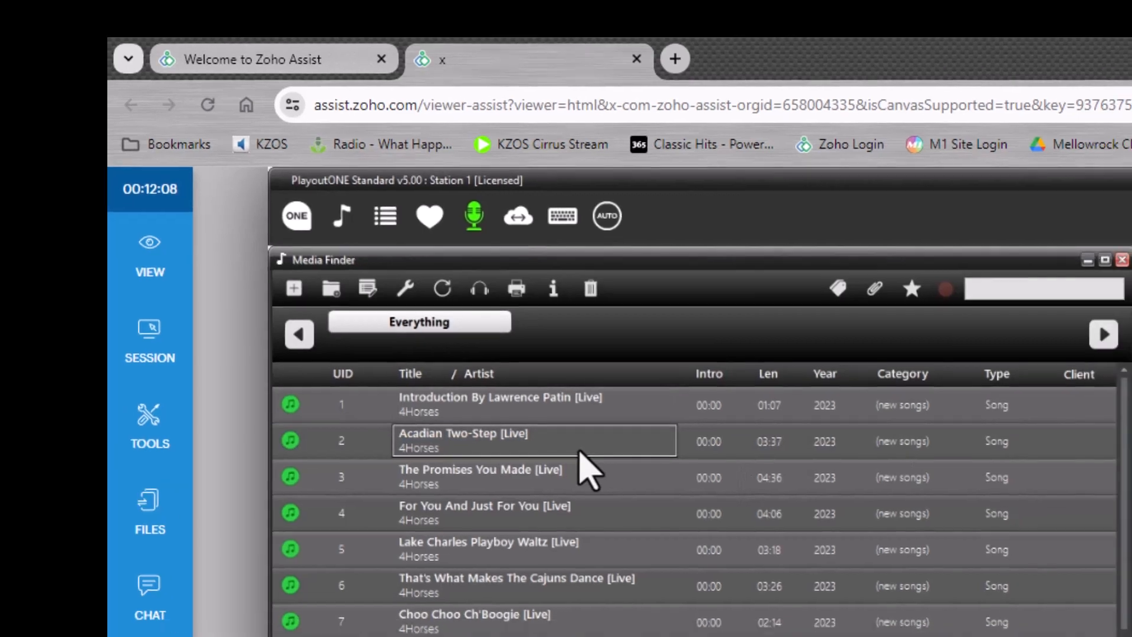
double_click(629, 470)
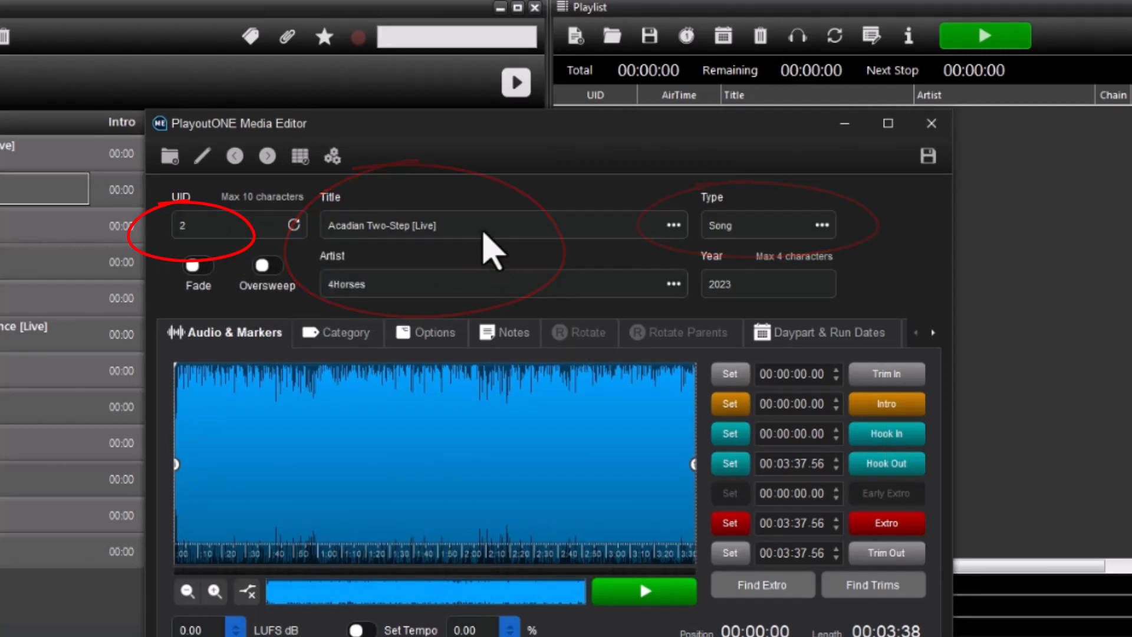
left_click(931, 124)
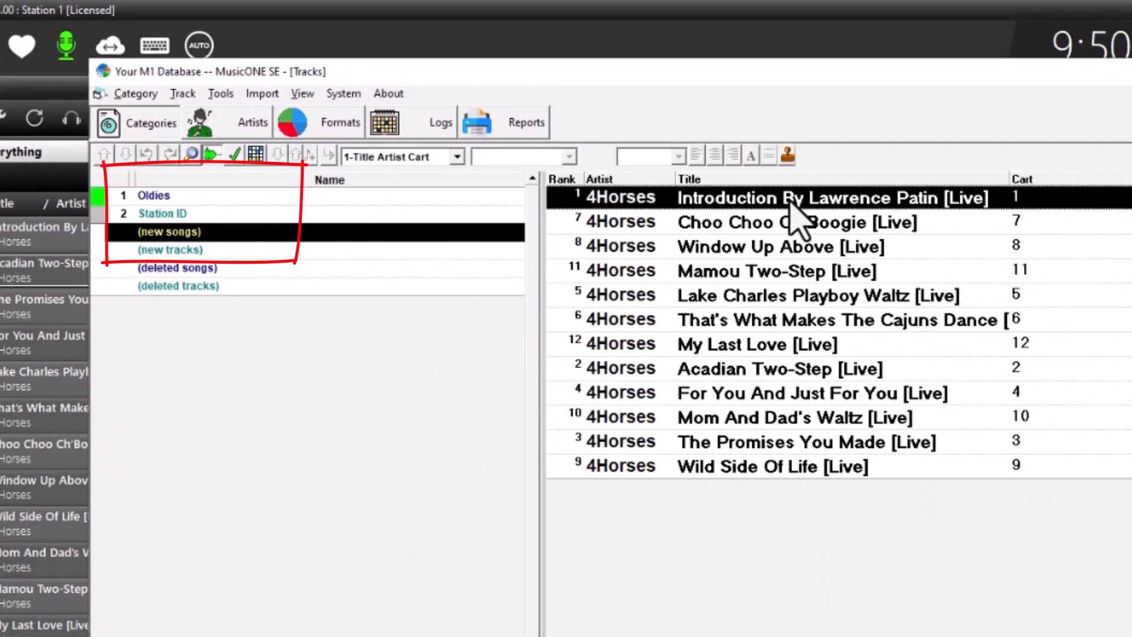
Step: Move all the 4Horses tracks from (new songs) to the Oldies category in MusicONE, and return to the PlayoutONE Media Finder
left_click(761, 462, "shift")
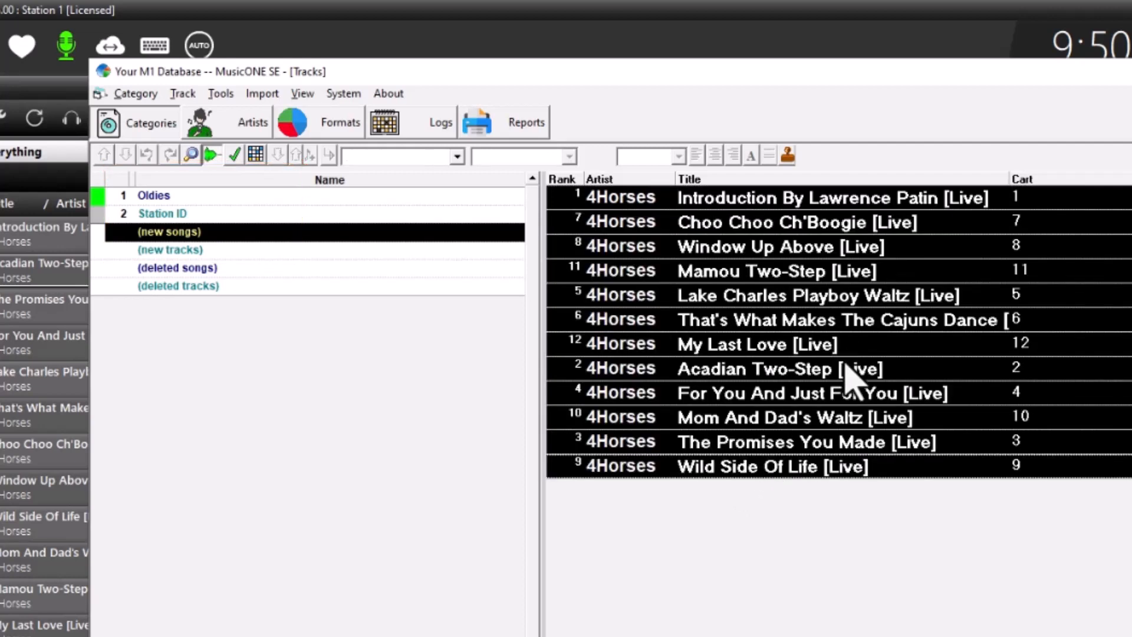
left_click_drag(289, 195, 289, 194)
left_click(289, 194)
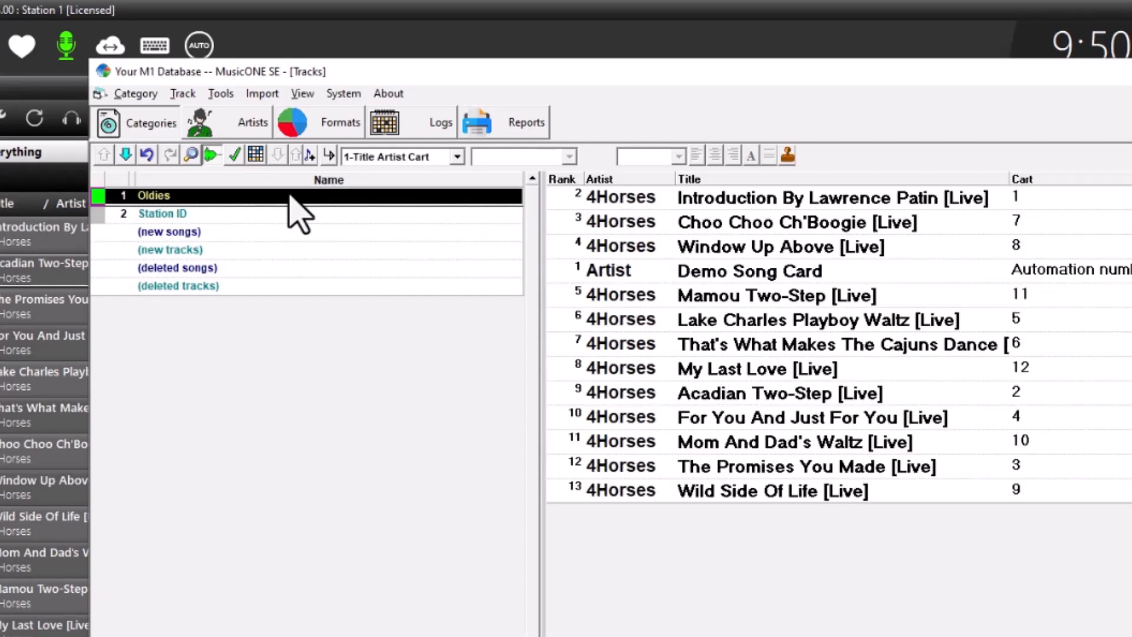
left_click(40, 277)
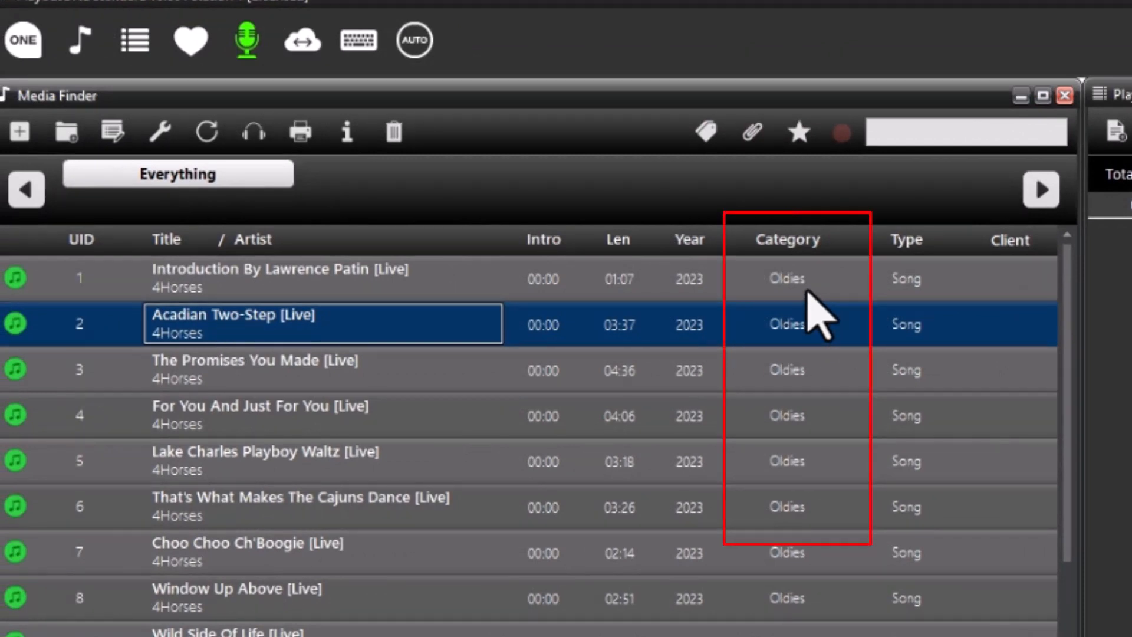
left_click(808, 292)
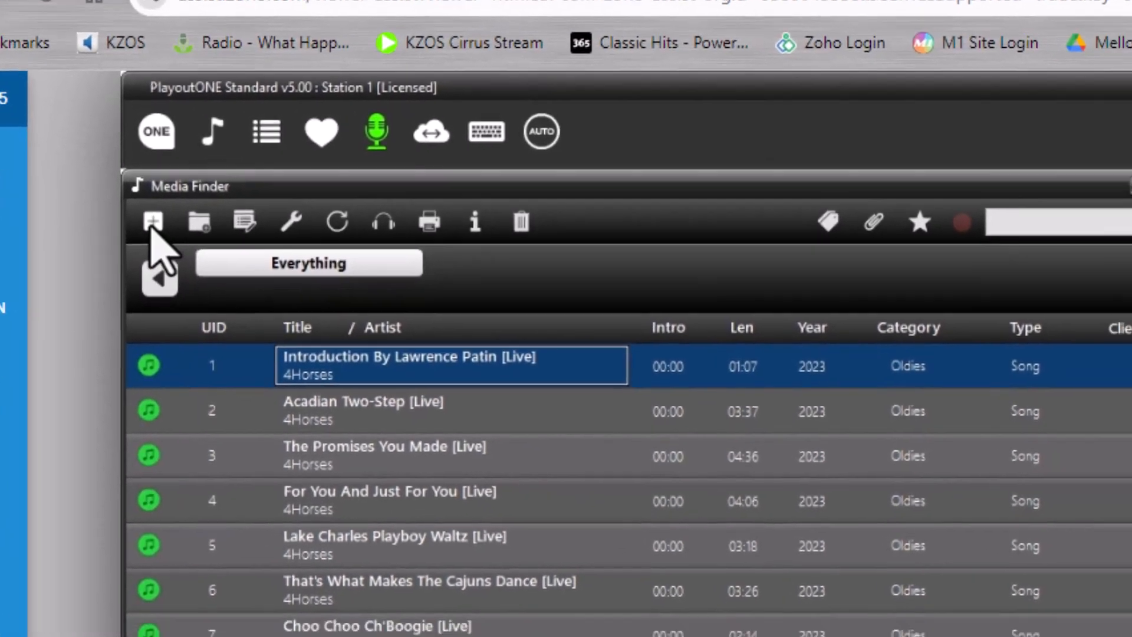
Step: Add a new audio item and load "15 Lady in Red" from the Aaron Foret folder in Music
left_click(152, 223)
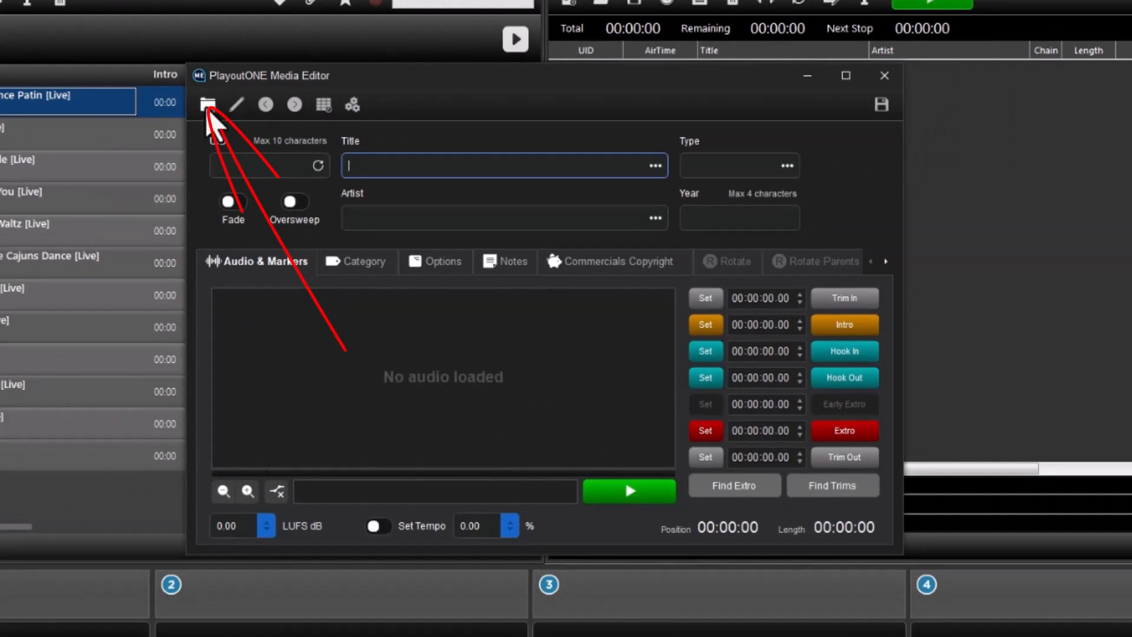
left_click(207, 106)
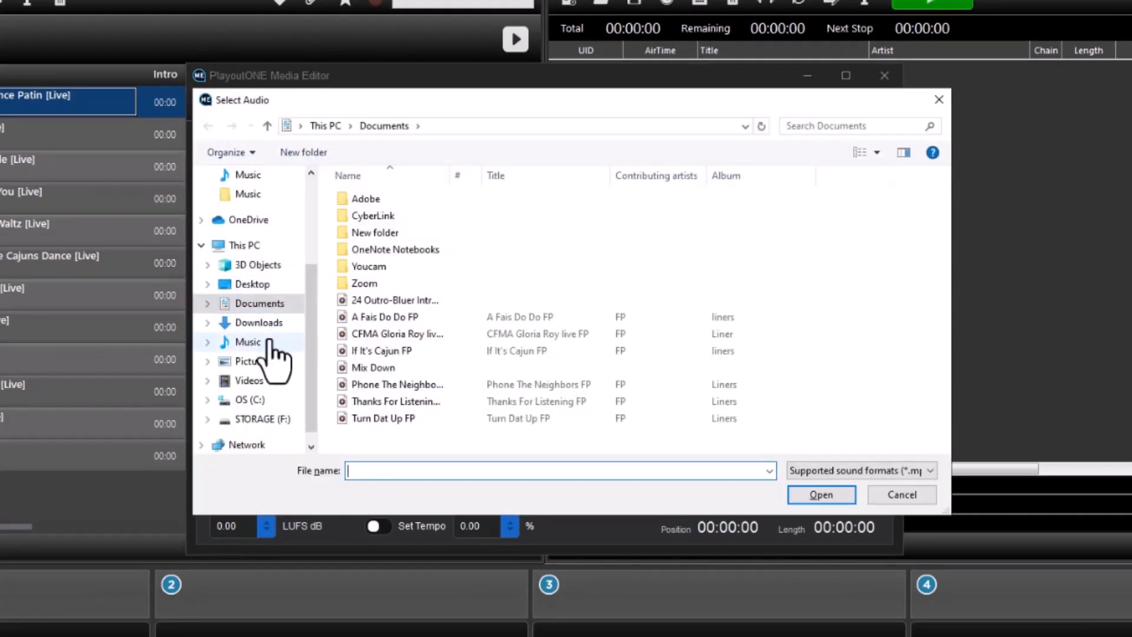
left_click(266, 341)
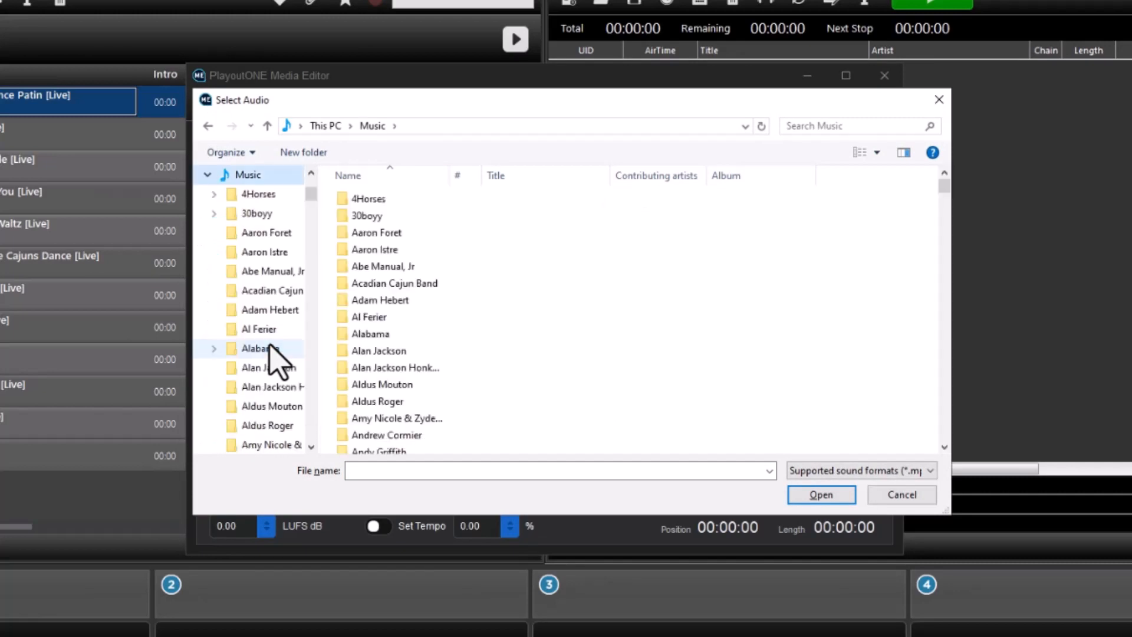
double_click(382, 233)
left_click(383, 233)
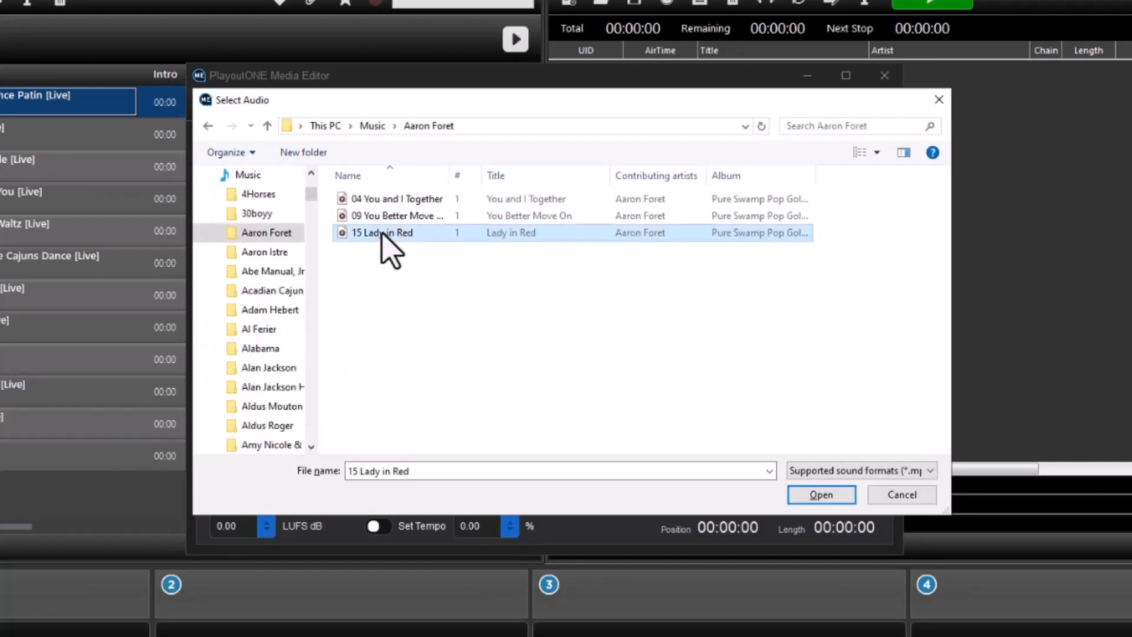
left_click(832, 497)
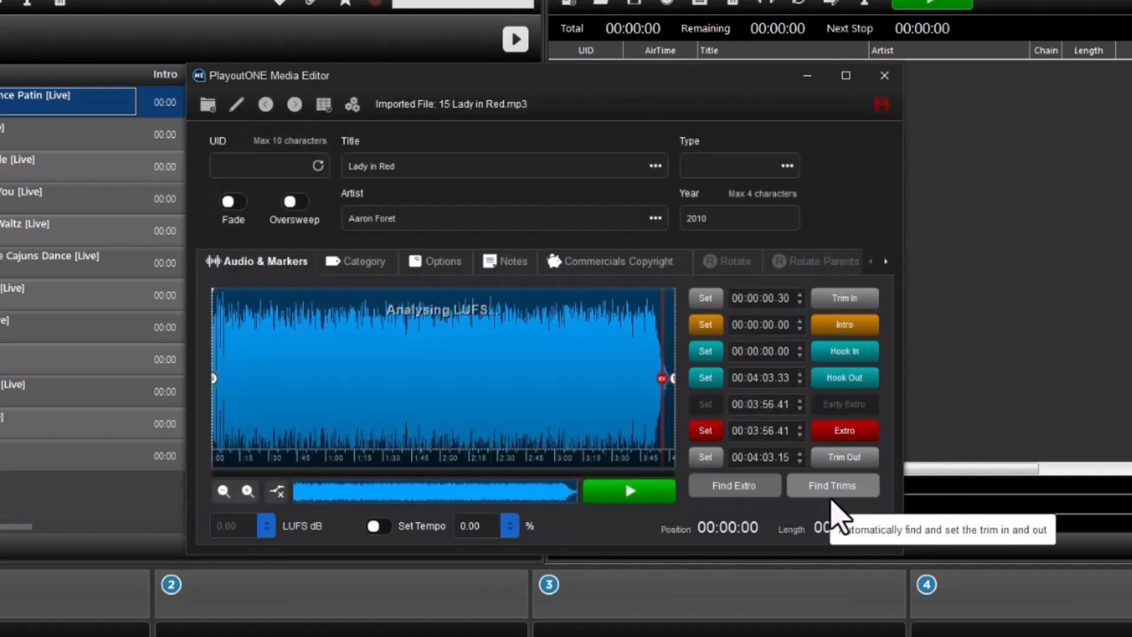
Step: Assign the automatic UID 13 to "Lady in Red" and set its type to Song
left_click(307, 169)
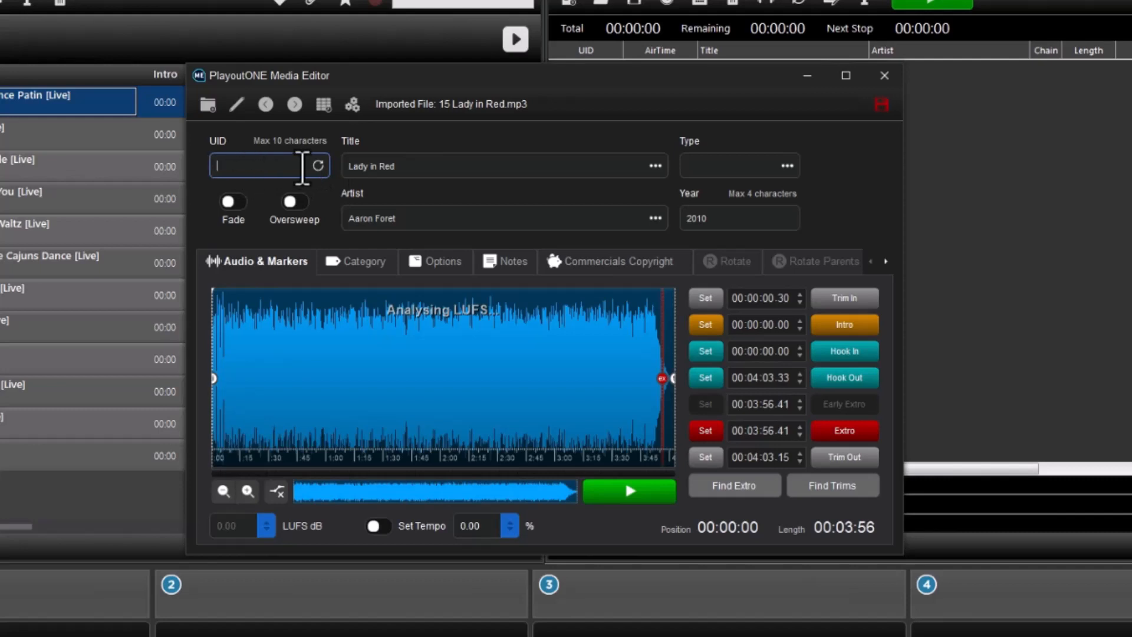
left_click(318, 166)
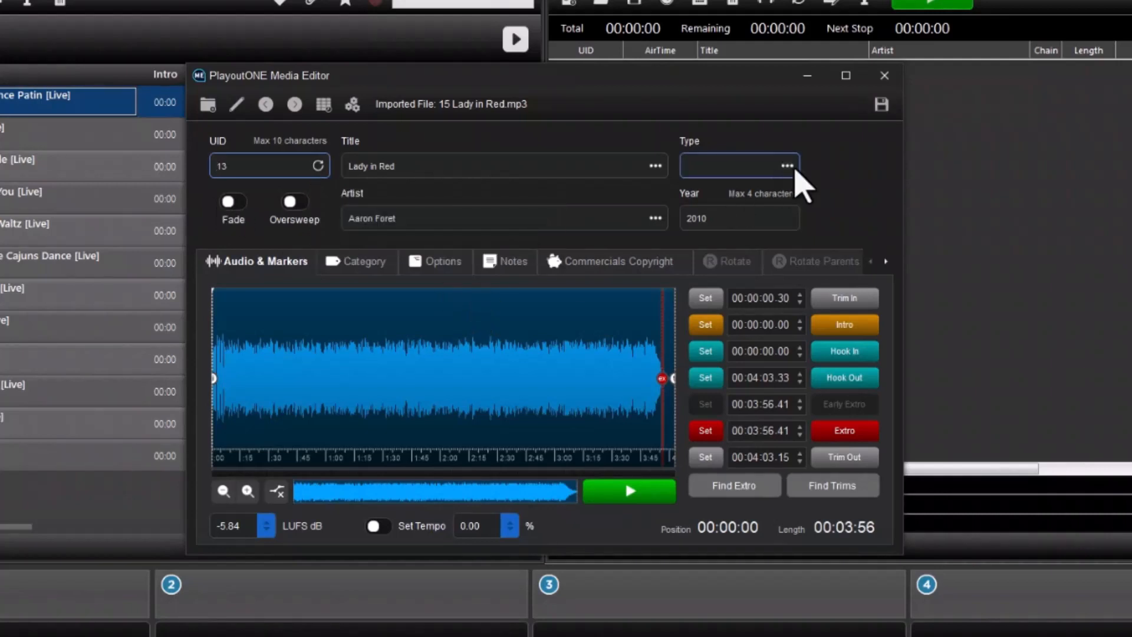
left_click(792, 167)
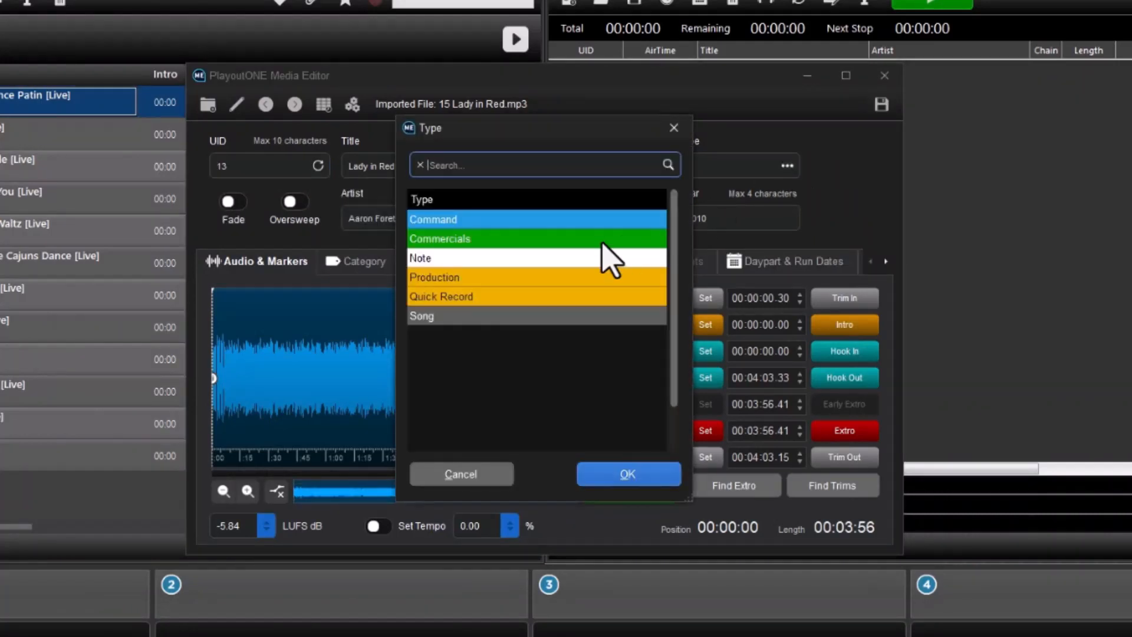
left_click(530, 317)
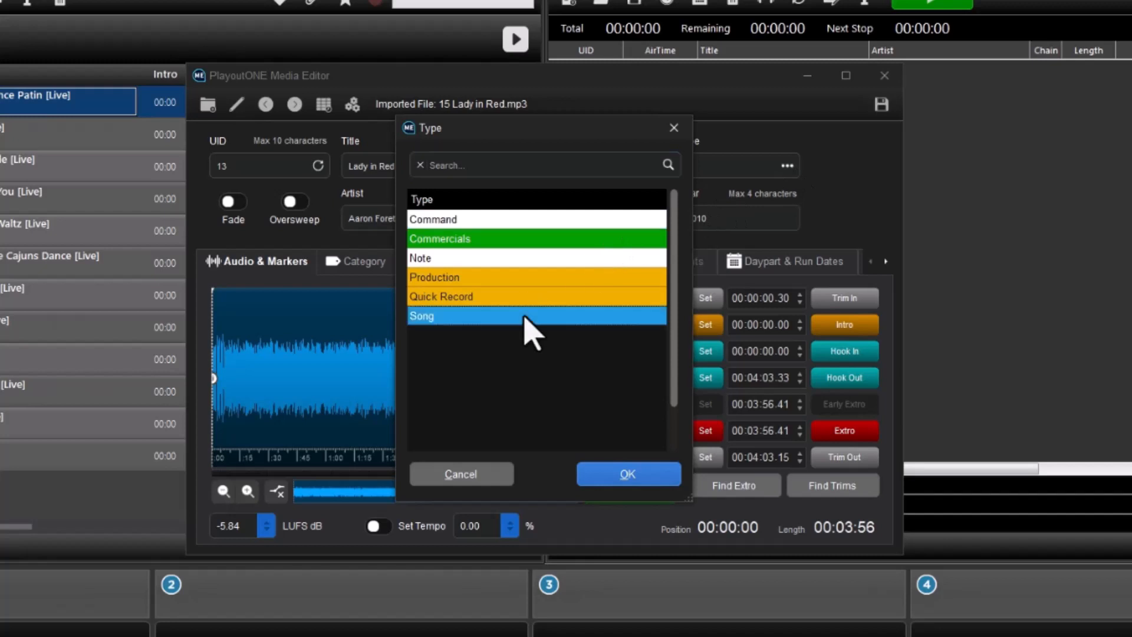
left_click(621, 480)
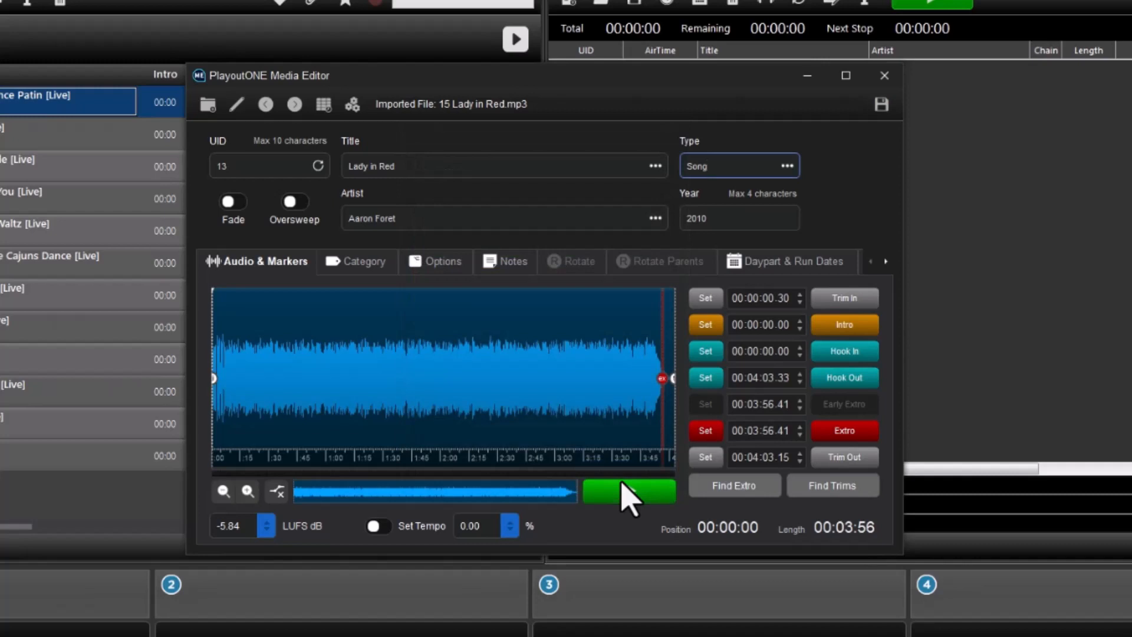
Step: Close the Media Editor, saving the new "Lady in Red" item
left_click(688, 224)
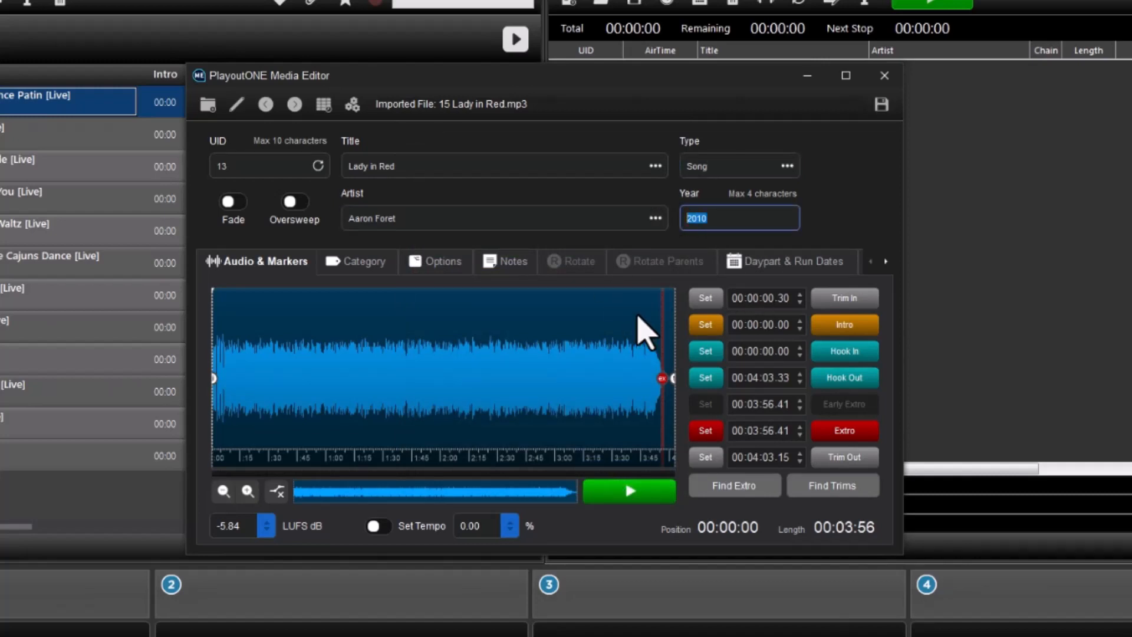
left_click(884, 75)
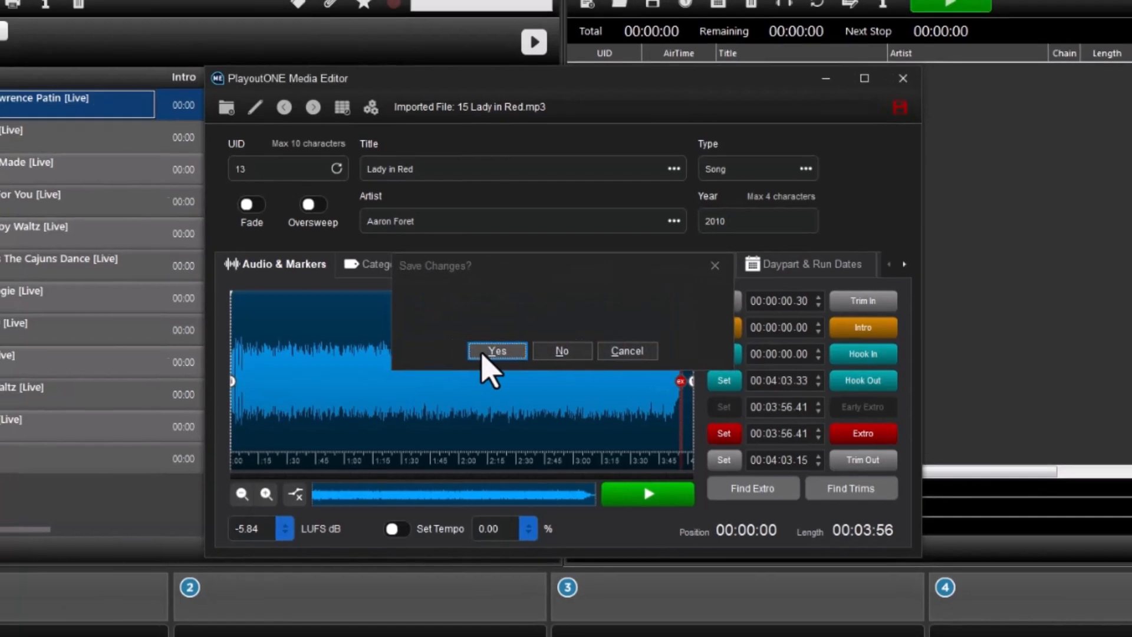
left_click(465, 350)
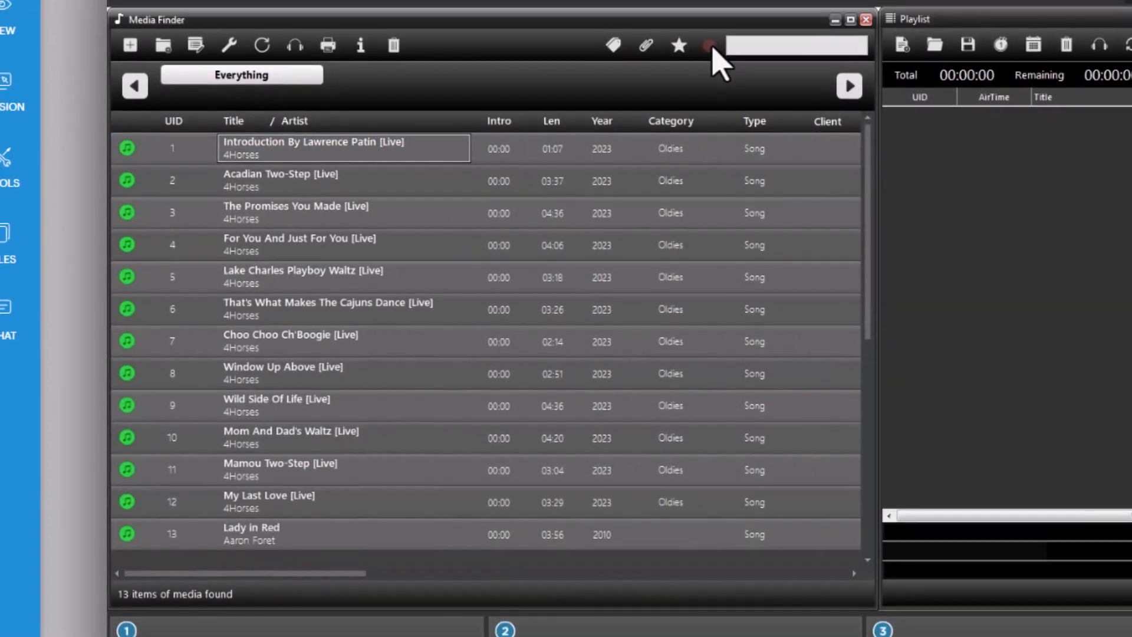